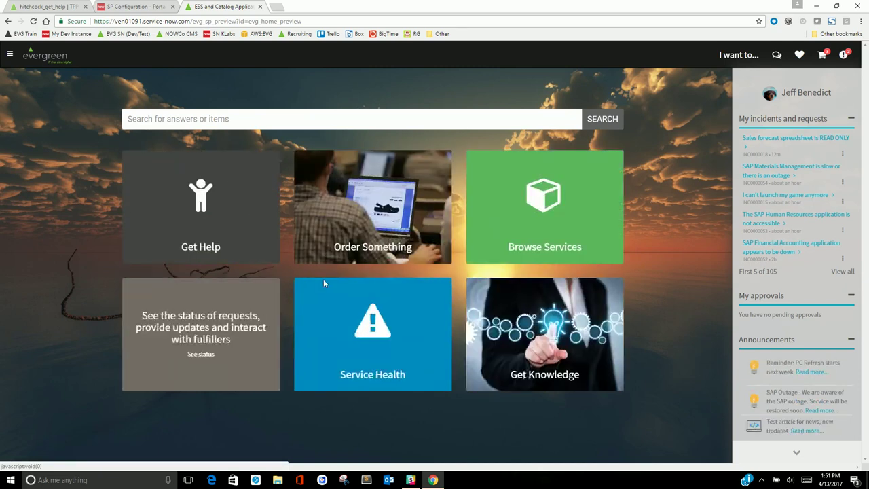
Step: Inspect the tiles widget's Instance Options, then bring up the hitchcock_get_help tile record
{"action": "right_click", "coordinate": [360, 269], "text": "ctrl"}
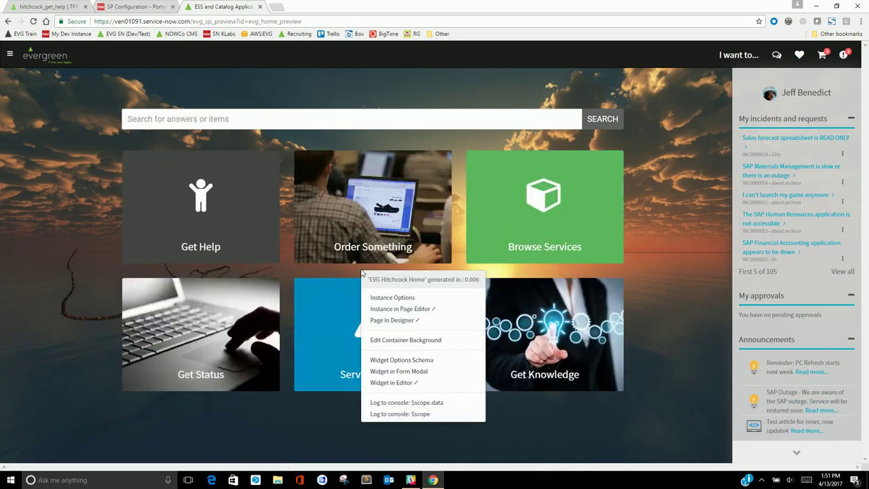
{"action": "left_click", "coordinate": [386, 298]}
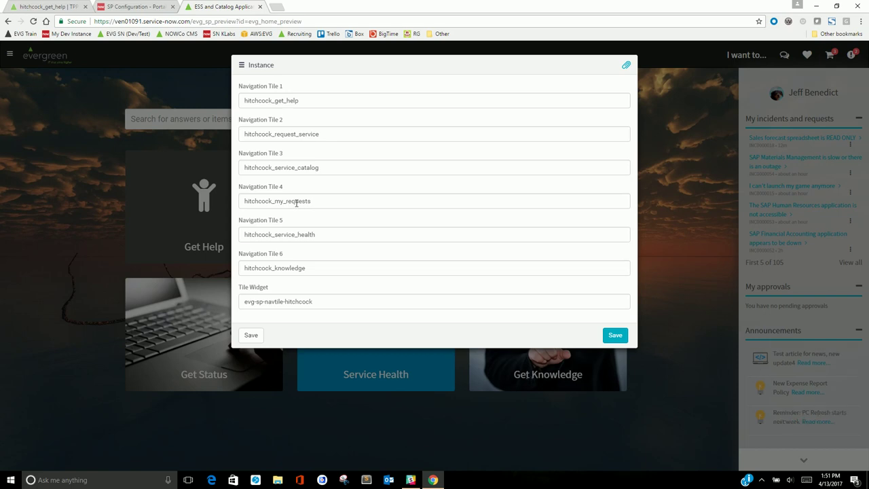
{"action": "left_click", "coordinate": [196, 86]}
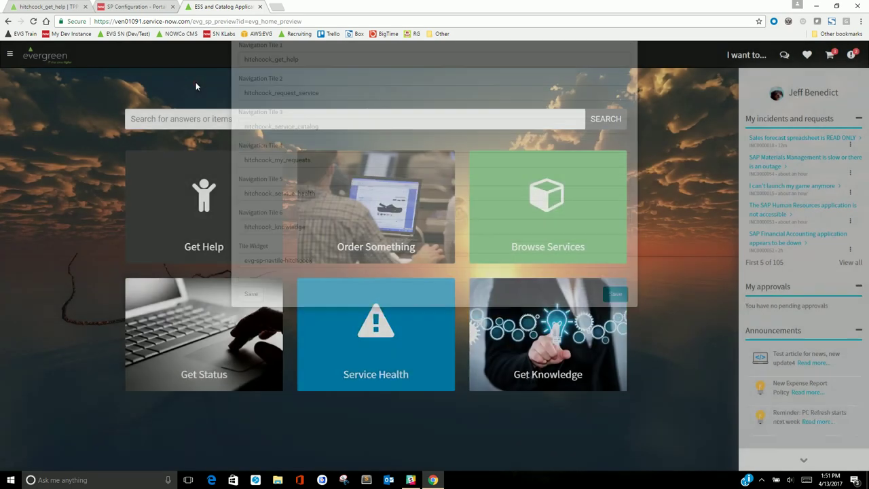
{"action": "left_click", "coordinate": [44, 6]}
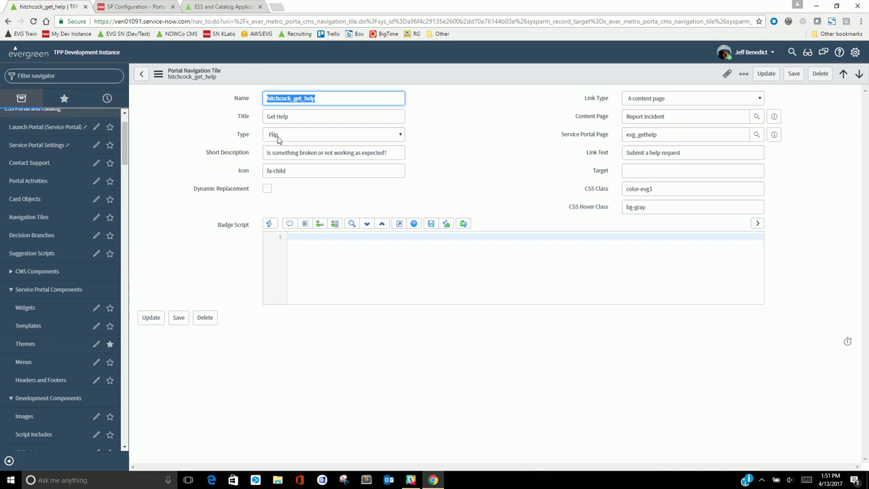
Step: Review the hitchcock_get_help Type choices, keep Flip, and return to the Evergreen home preview
{"action": "left_click", "coordinate": [277, 136]}
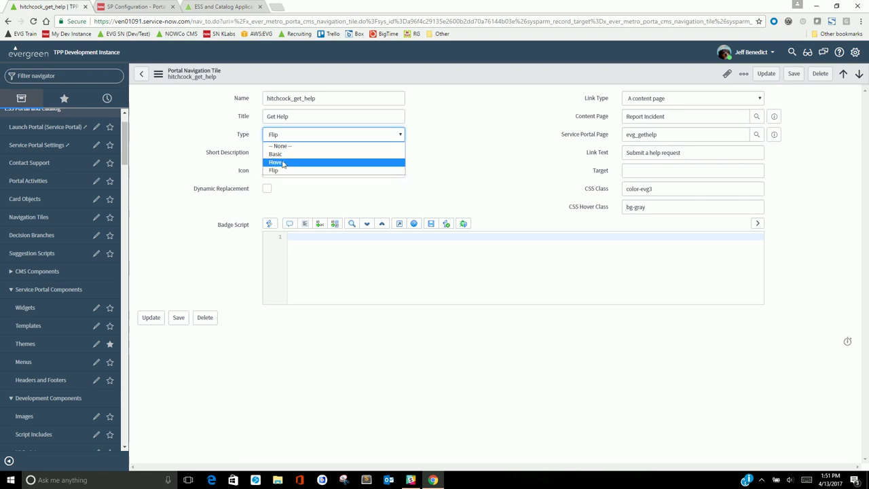
{"action": "left_click", "coordinate": [274, 170]}
{"action": "left_click", "coordinate": [208, 7]}
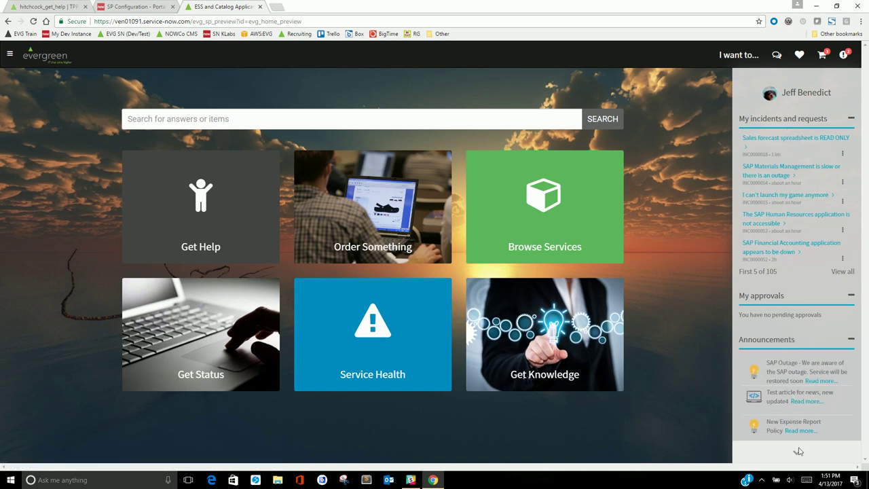
{"action": "scroll", "coordinate": [798, 452], "scroll_direction": "down", "scroll_amount": 5}
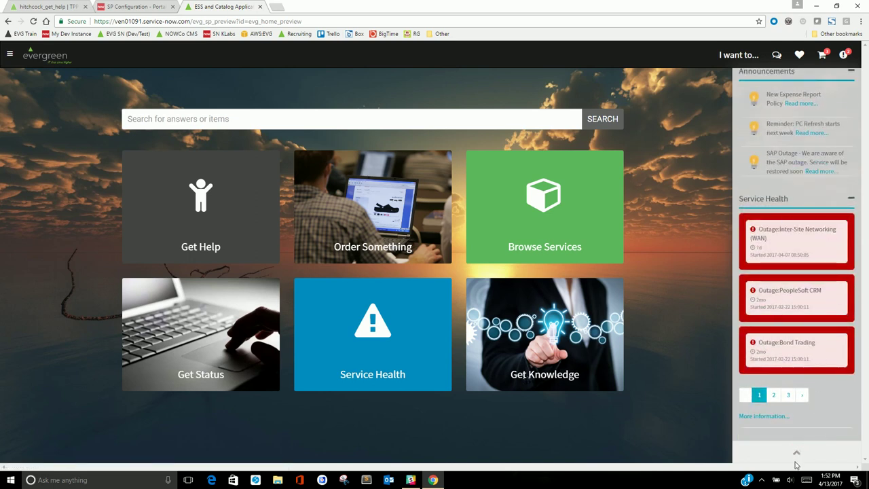
{"action": "scroll", "coordinate": [796, 453], "scroll_direction": "up", "scroll_amount": 5}
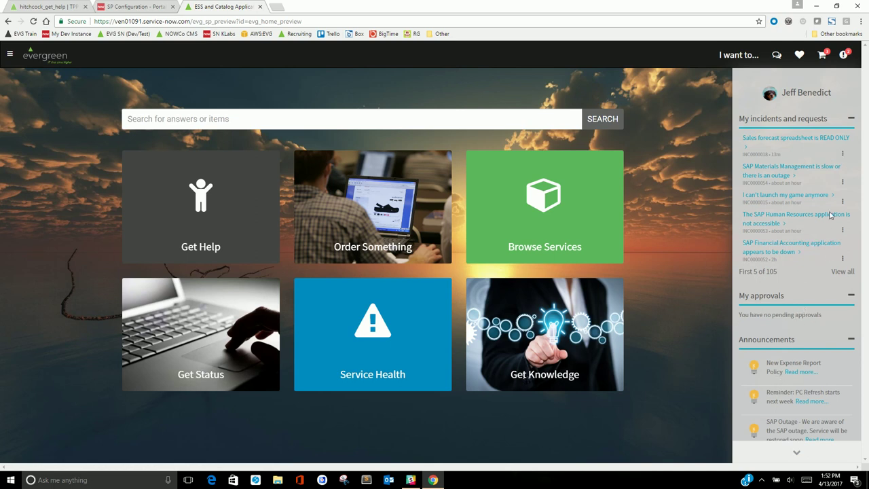
Step: Post 'Testing 1.2.3' on the Sales forecast spreadsheet incident, then list all 105 requests
{"action": "left_click", "coordinate": [842, 153]}
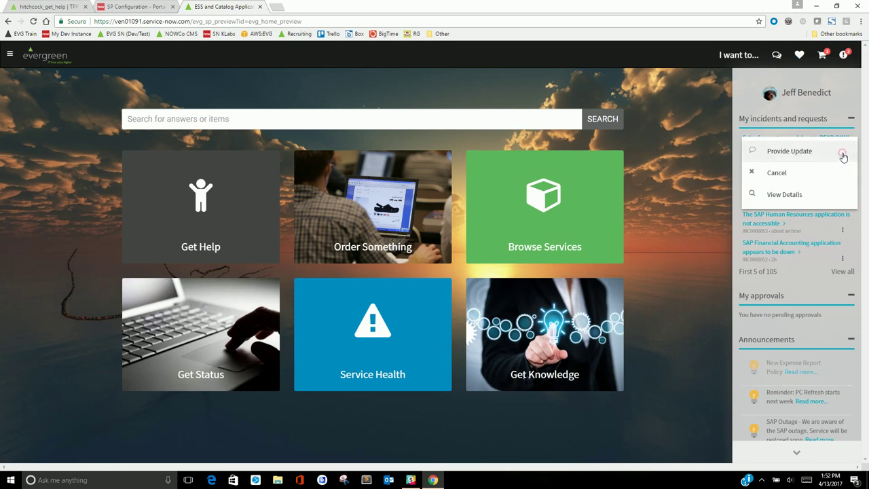
{"action": "left_click", "coordinate": [788, 150]}
{"action": "left_click", "coordinate": [409, 253]}
{"action": "type", "text": "Testi"}
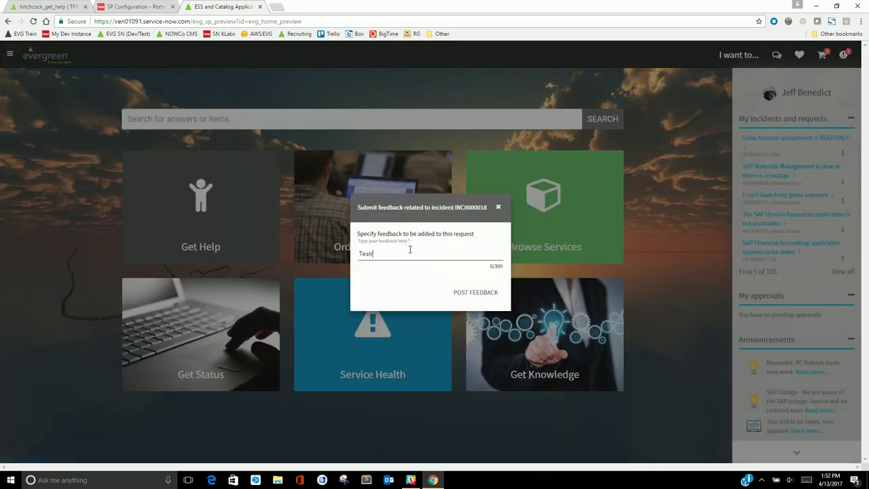
{"action": "type", "text": "ng 1.2.3"}
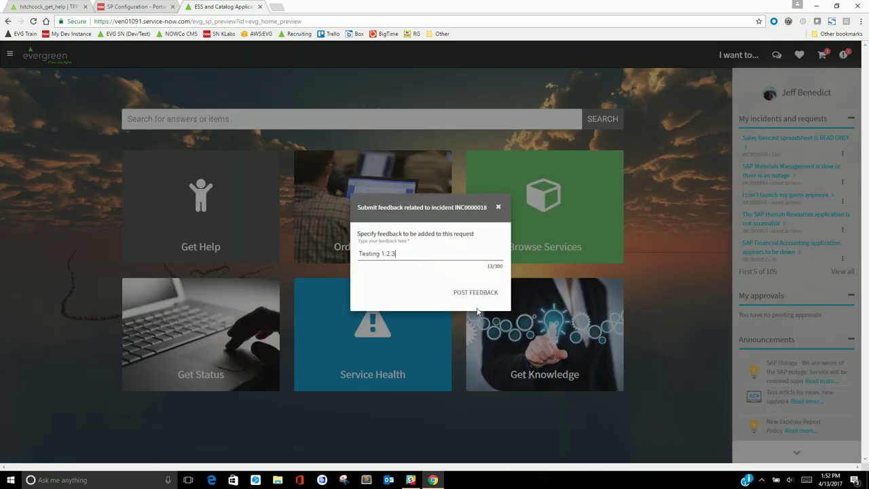
{"action": "left_click", "coordinate": [475, 293]}
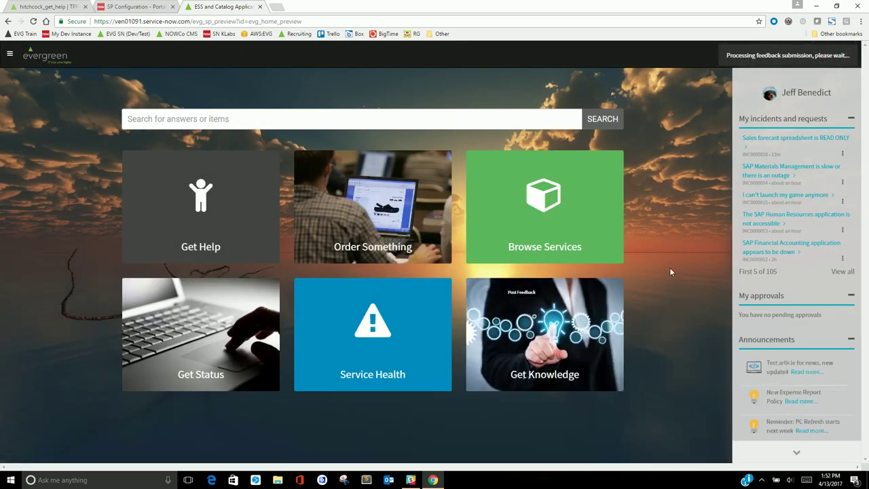
{"action": "left_click", "coordinate": [841, 271]}
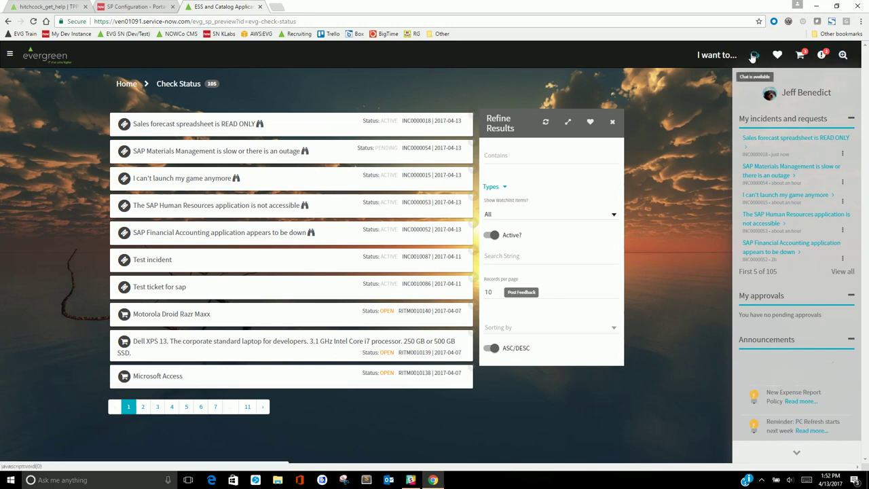
Step: Toggle the header search bar open and closed twice over the Check Status list
{"action": "left_click", "coordinate": [844, 61]}
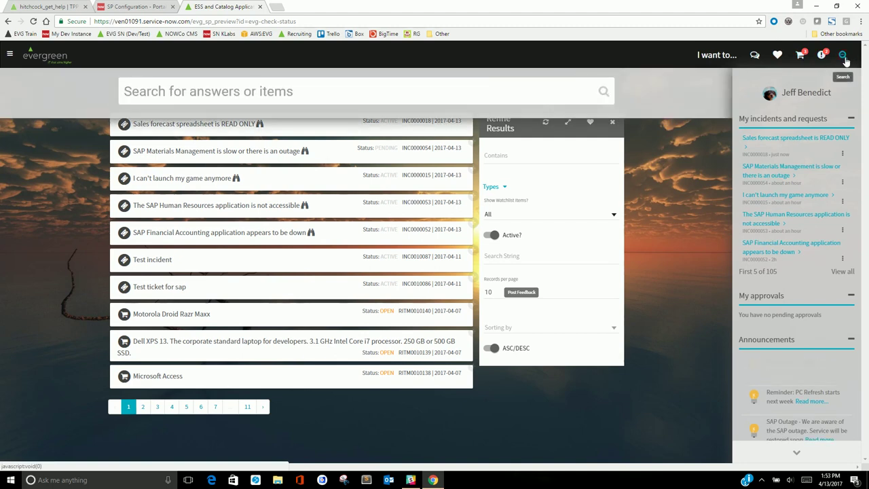
{"action": "left_click", "coordinate": [845, 61]}
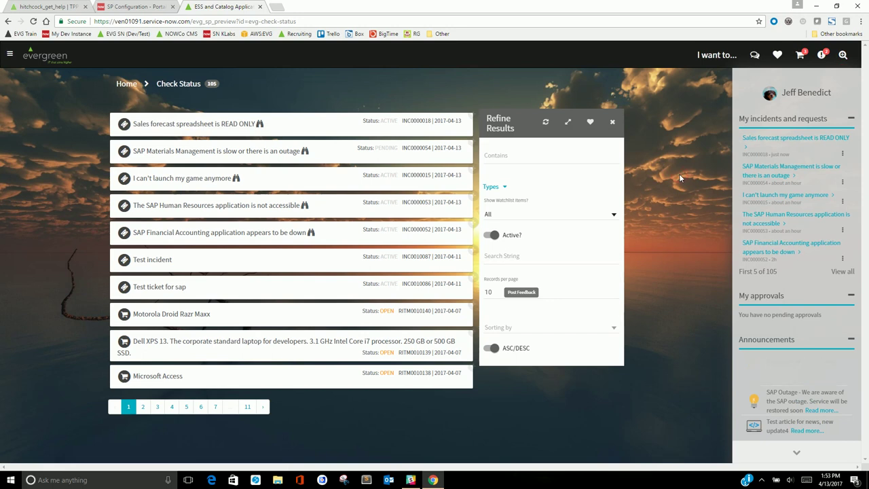
{"action": "left_click", "coordinate": [842, 56]}
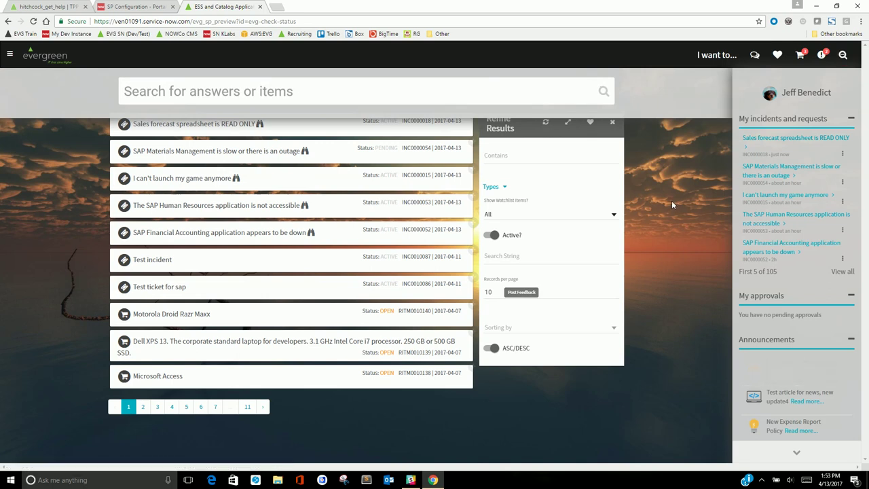
{"action": "left_click", "coordinate": [672, 203]}
Step: Preview the I want to... shortcuts and the service desk chat window, then close the chat
{"action": "left_click", "coordinate": [713, 56]}
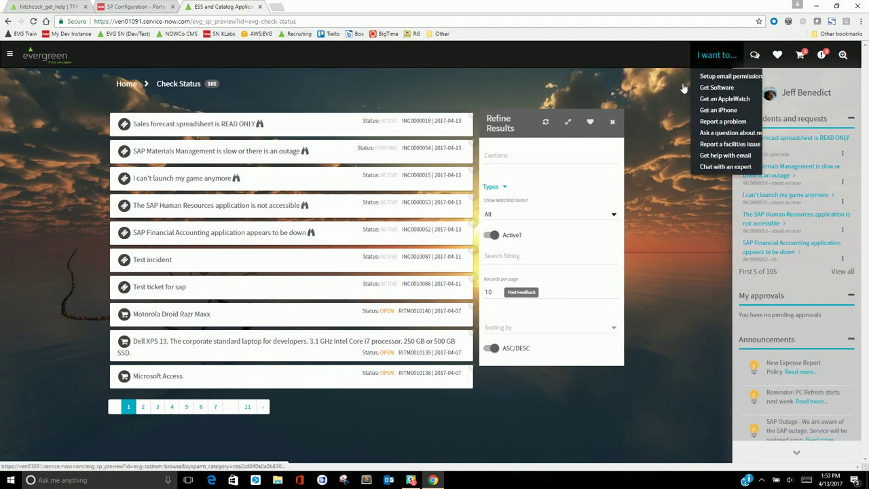
{"action": "left_click", "coordinate": [753, 61]}
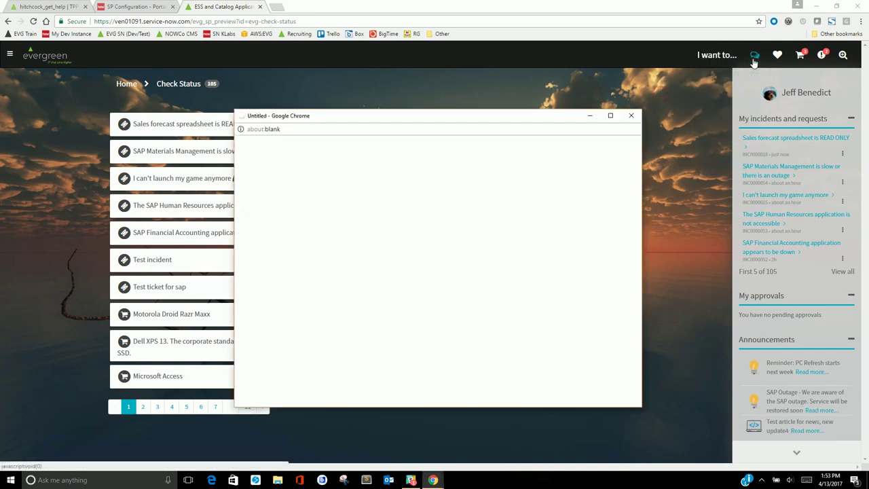
{"action": "left_click", "coordinate": [630, 116]}
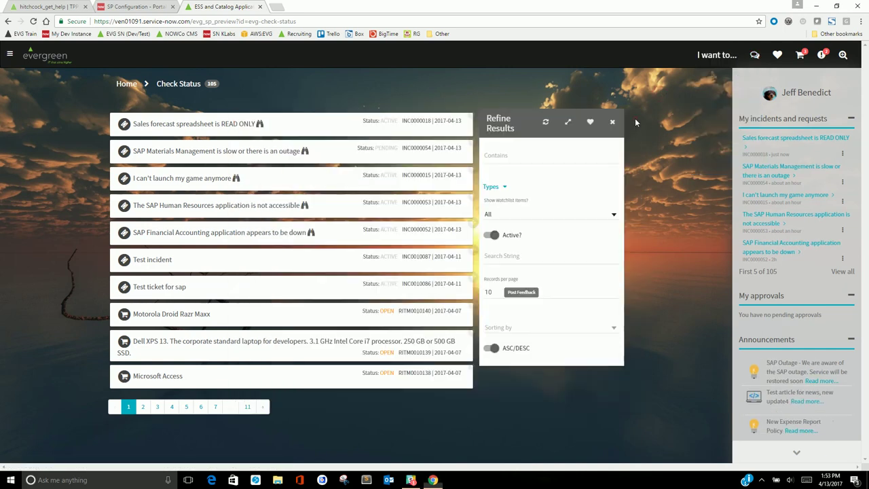
Step: Open and close the favorites window and the events and notifications window
{"action": "left_click", "coordinate": [777, 54]}
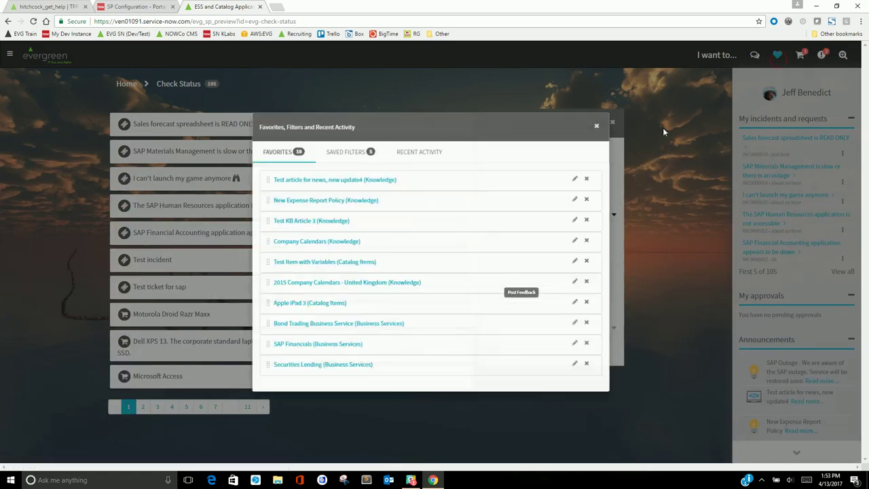
{"action": "left_click", "coordinate": [616, 134]}
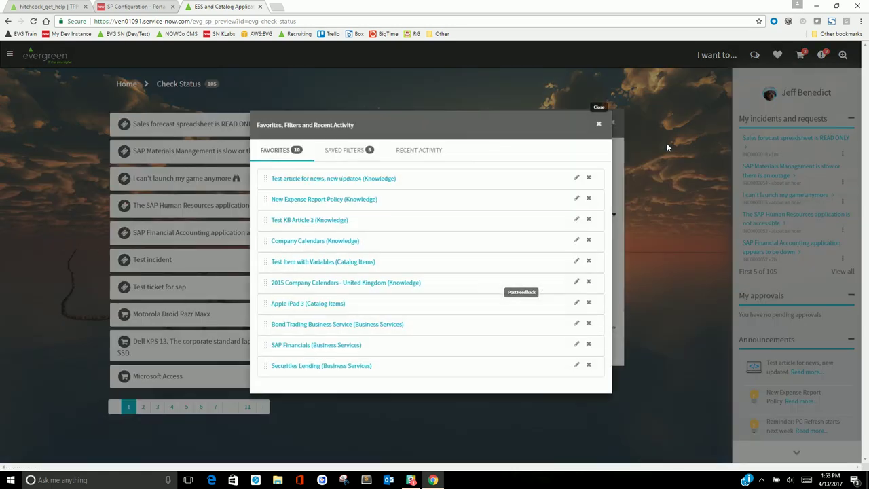
{"action": "left_click", "coordinate": [635, 133]}
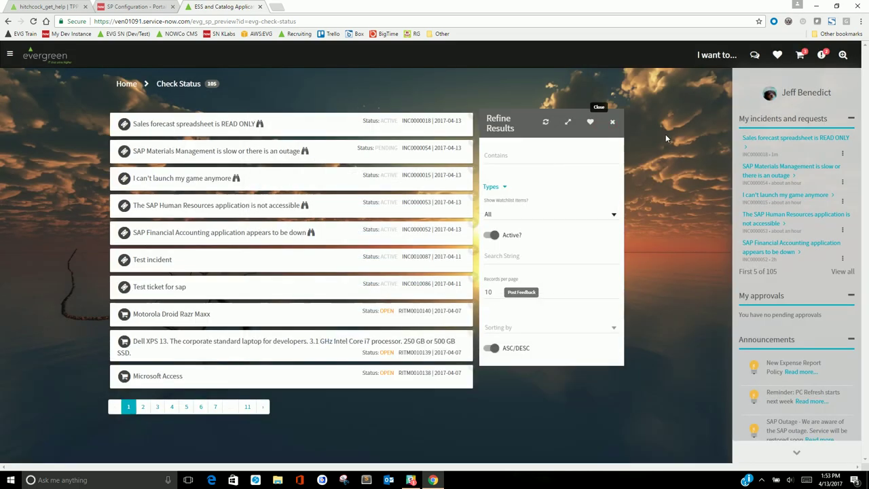
{"action": "left_click", "coordinate": [821, 57]}
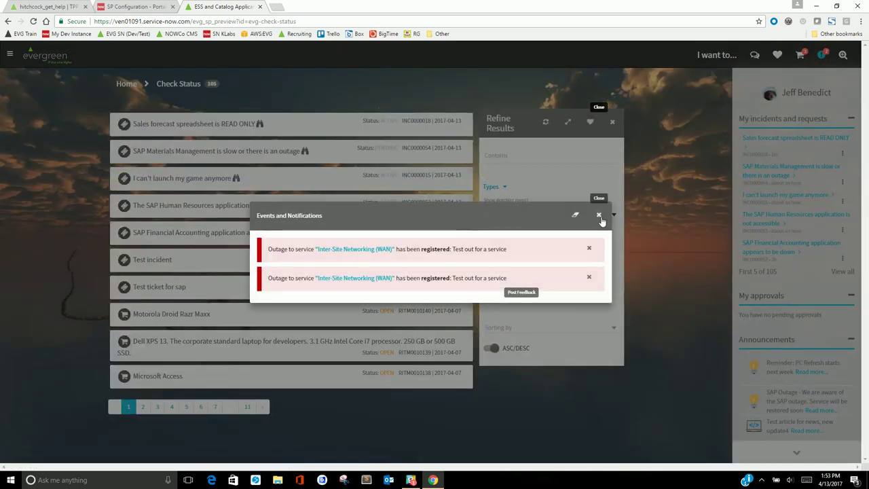
{"action": "left_click", "coordinate": [599, 215]}
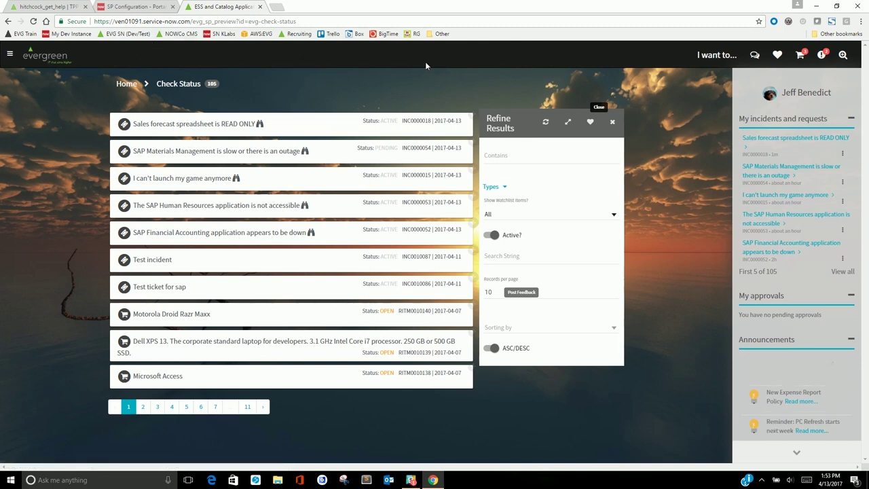
Step: Browse the side panel's Navigation, Favorites and Recent Activity tabs, then expand the ticket cards
{"action": "left_click", "coordinate": [9, 54]}
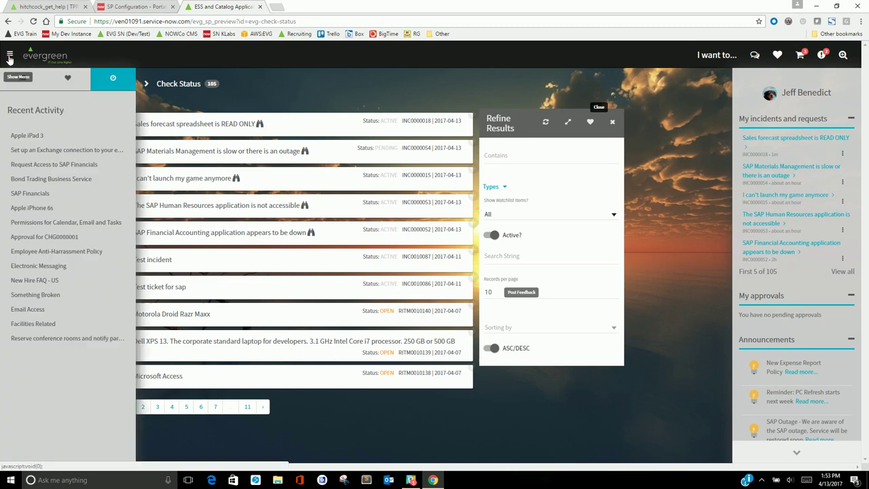
{"action": "left_click", "coordinate": [22, 80]}
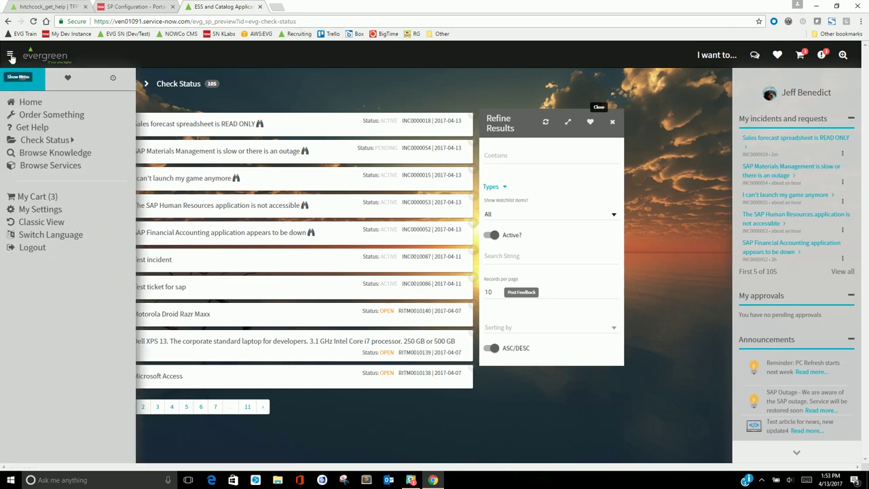
{"action": "left_click", "coordinate": [43, 139]}
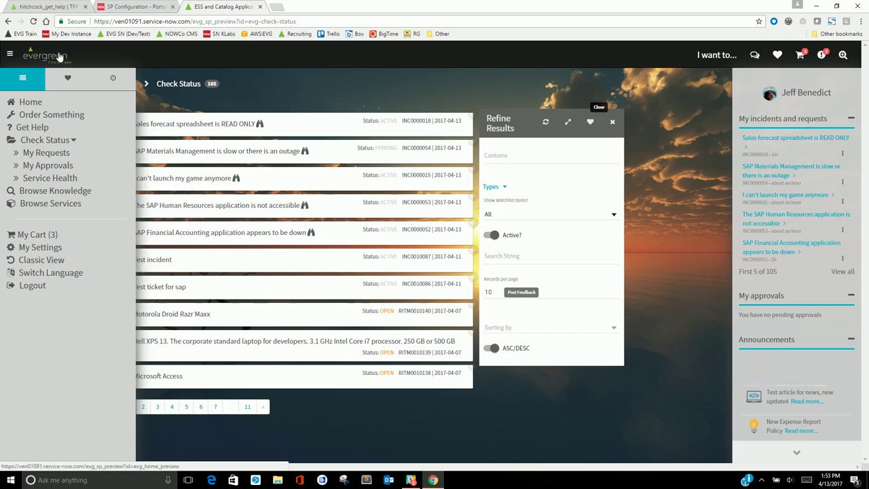
{"action": "left_click", "coordinate": [67, 77]}
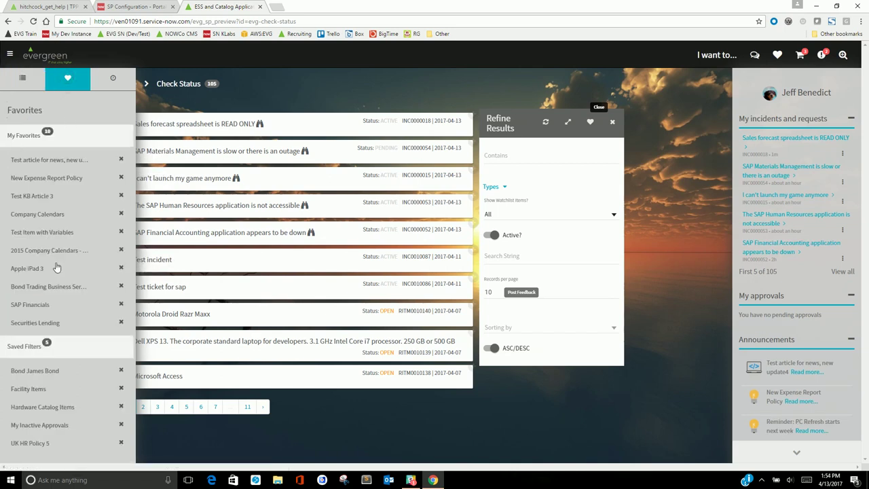
{"action": "left_click", "coordinate": [109, 78]}
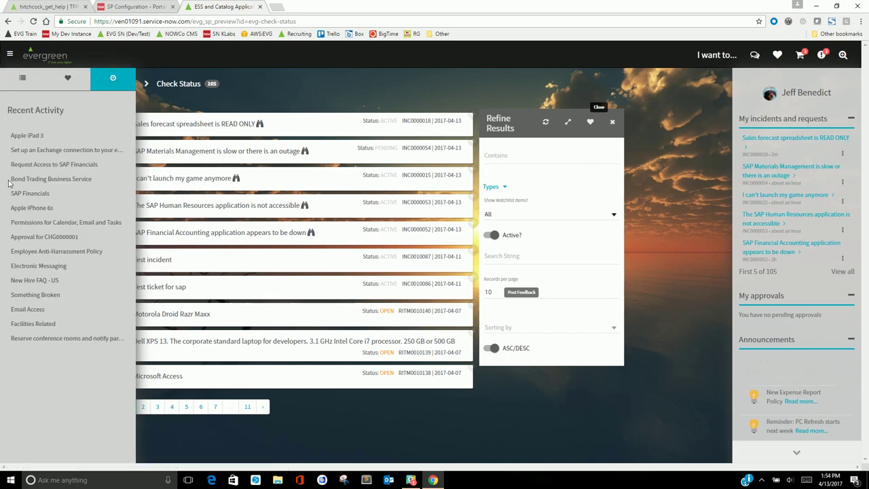
{"action": "left_click", "coordinate": [567, 124]}
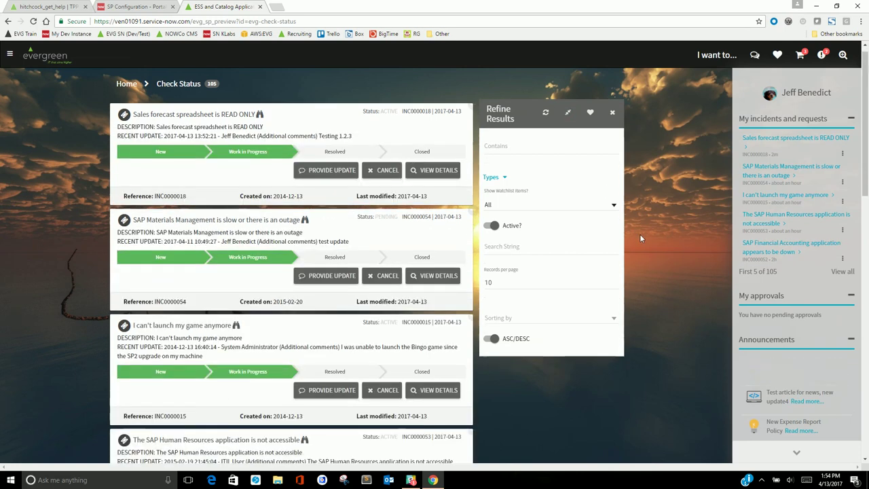
{"action": "scroll", "coordinate": [640, 234], "scroll_direction": "down", "scroll_amount": 2}
Step: Scroll the Check Status list down and up to show the background swap, then open the ESS-Hitchcock Header widget
{"action": "scroll", "coordinate": [616, 255], "scroll_direction": "down", "scroll_amount": 6}
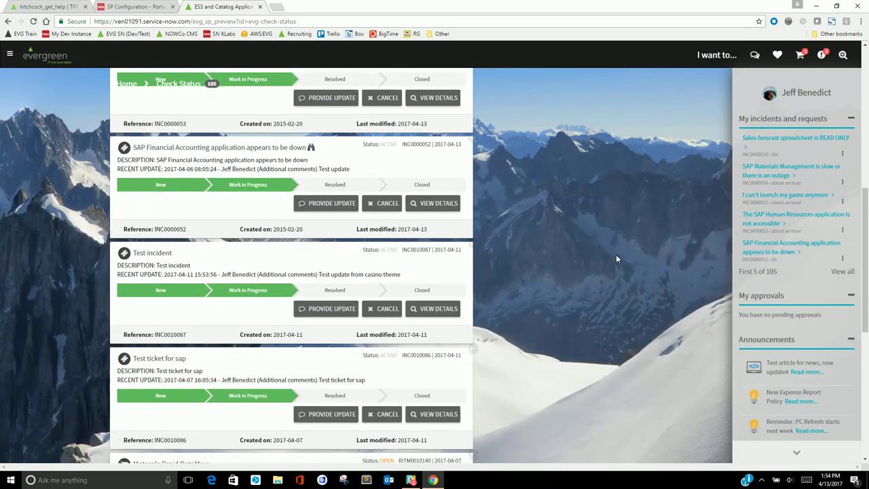
{"action": "scroll", "coordinate": [611, 255], "scroll_direction": "down", "scroll_amount": 3}
{"action": "scroll", "coordinate": [610, 255], "scroll_direction": "up", "scroll_amount": 10}
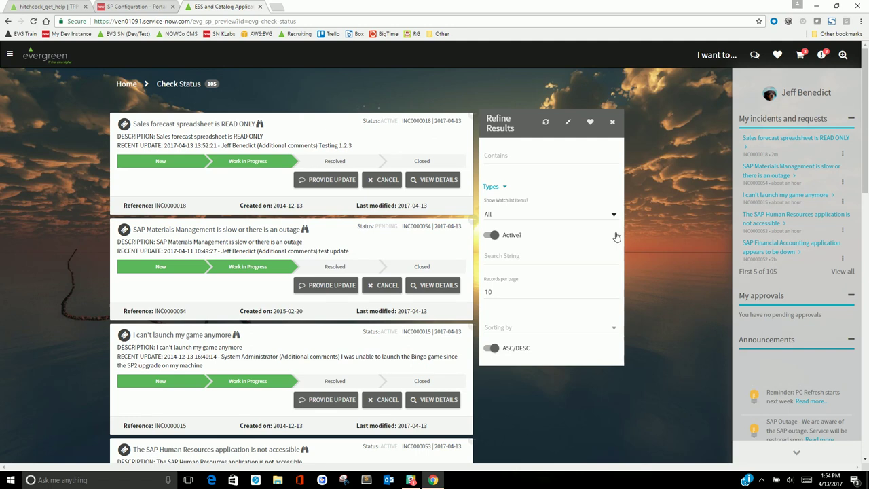
{"action": "right_click", "coordinate": [336, 61]}
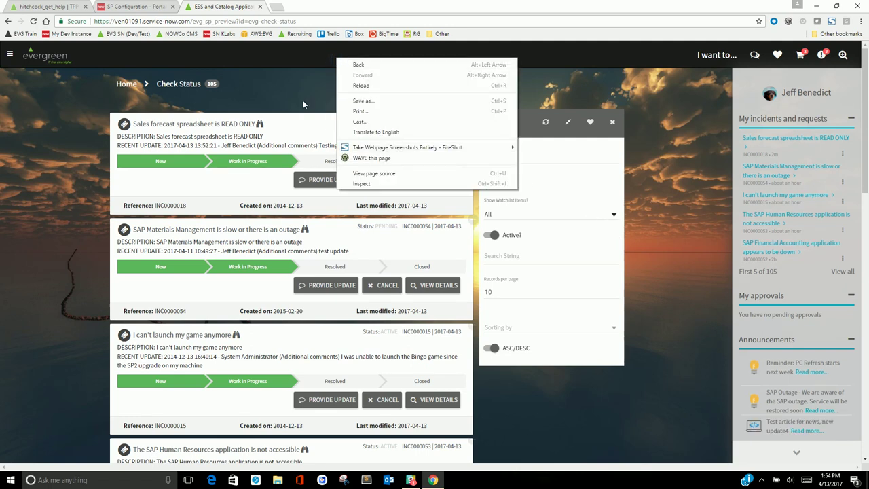
{"action": "left_click", "coordinate": [385, 157]}
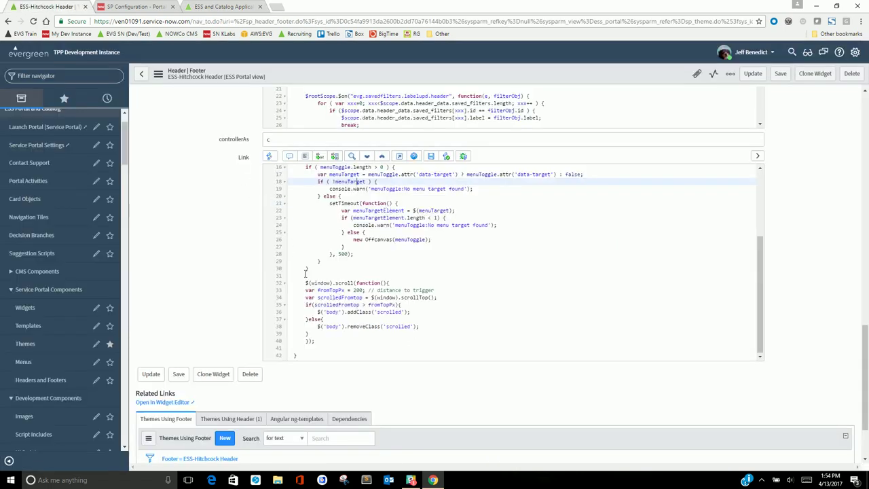
Step: Highlight the $(window).scroll block and both 'scrolled' class names, then go to the Themes list
{"action": "left_click_drag", "start_coordinate": [305, 283], "coordinate": [360, 341]}
{"action": "left_click", "coordinate": [355, 326]}
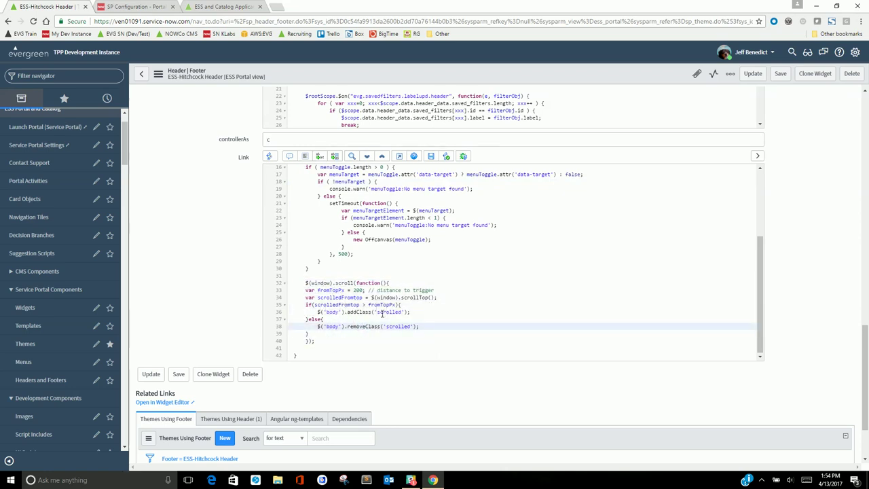
{"action": "double_click", "coordinate": [386, 311]}
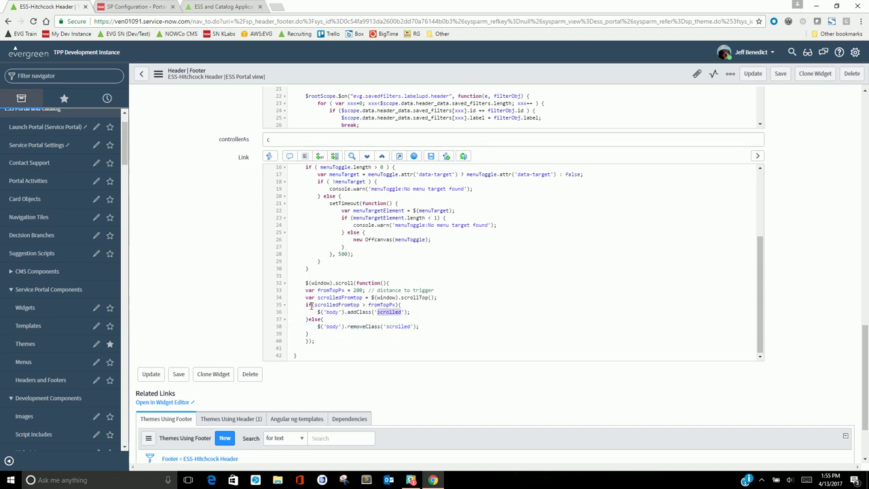
{"action": "double_click", "coordinate": [391, 326]}
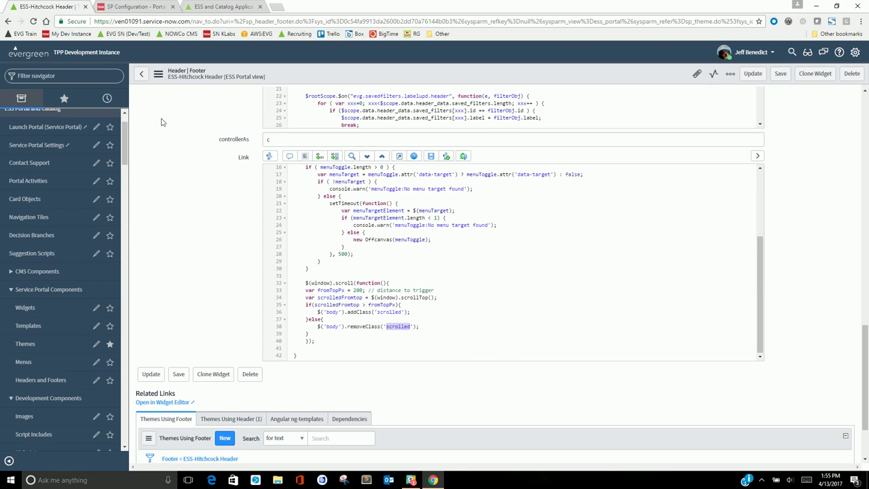
{"action": "left_click", "coordinate": [25, 343]}
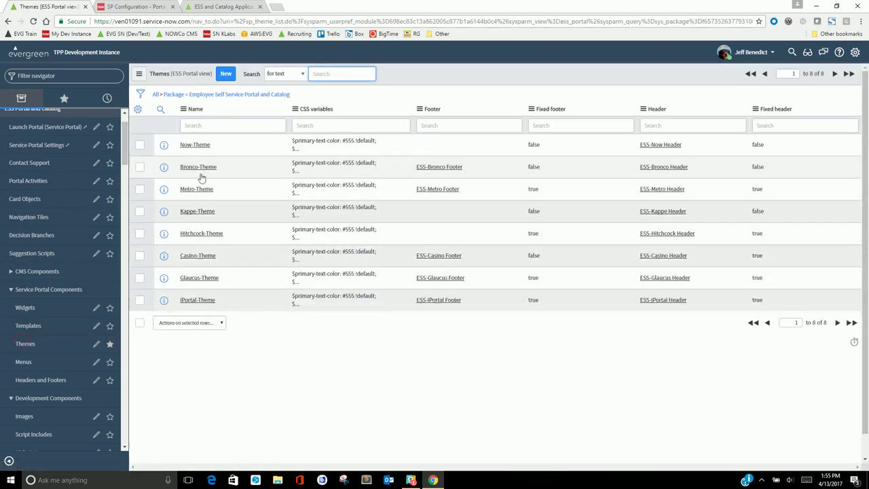
Step: Open the Hitchcock-Theme record and its evgsp_hitchcocktheme CSS include
{"action": "left_click", "coordinate": [193, 234]}
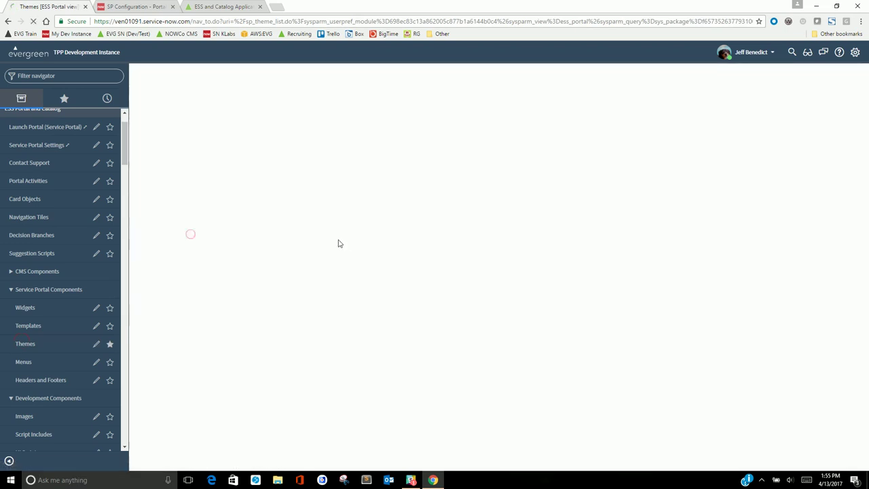
{"action": "scroll", "coordinate": [184, 336], "scroll_direction": "down", "scroll_amount": 10}
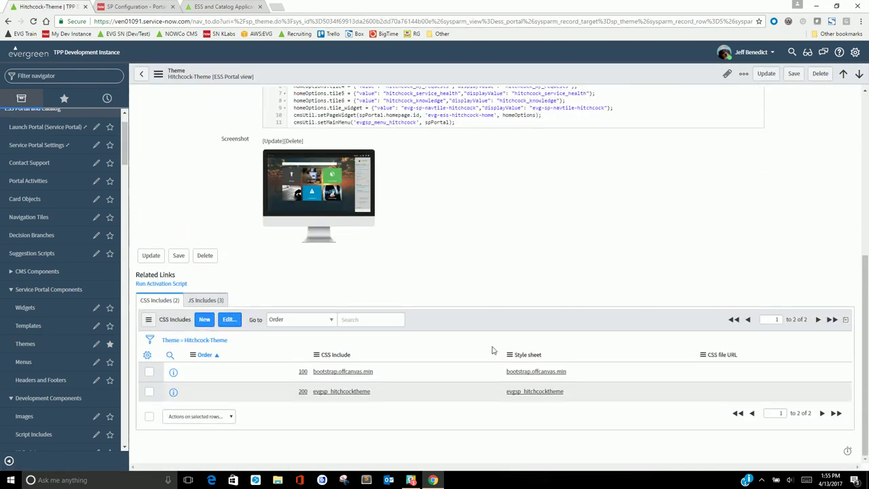
{"action": "left_click", "coordinate": [543, 391]}
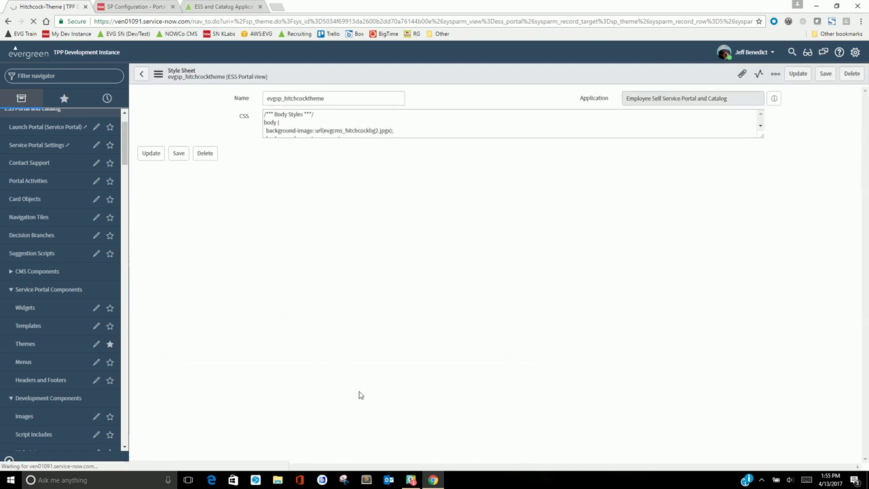
Step: Highlight the body and body.scrolled background-image rules in the style sheet
{"action": "left_click", "coordinate": [303, 195]}
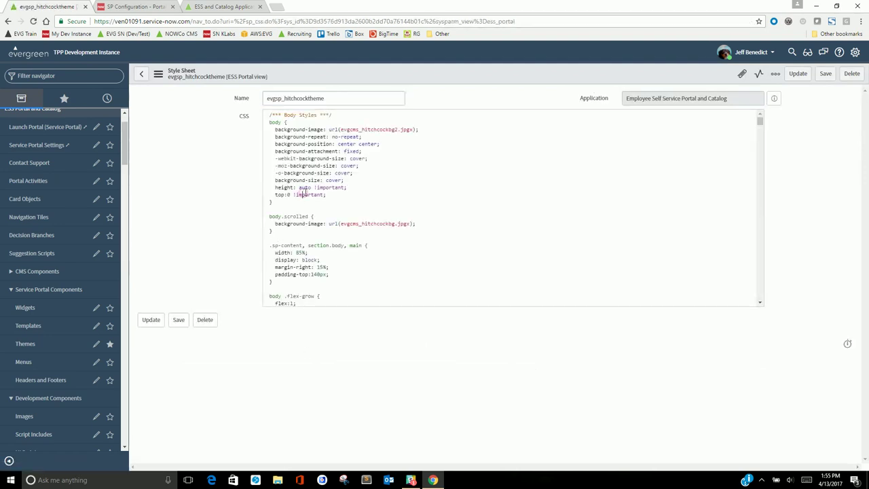
{"action": "left_click_drag", "start_coordinate": [274, 129], "coordinate": [423, 128]}
{"action": "left_click", "coordinate": [427, 186]}
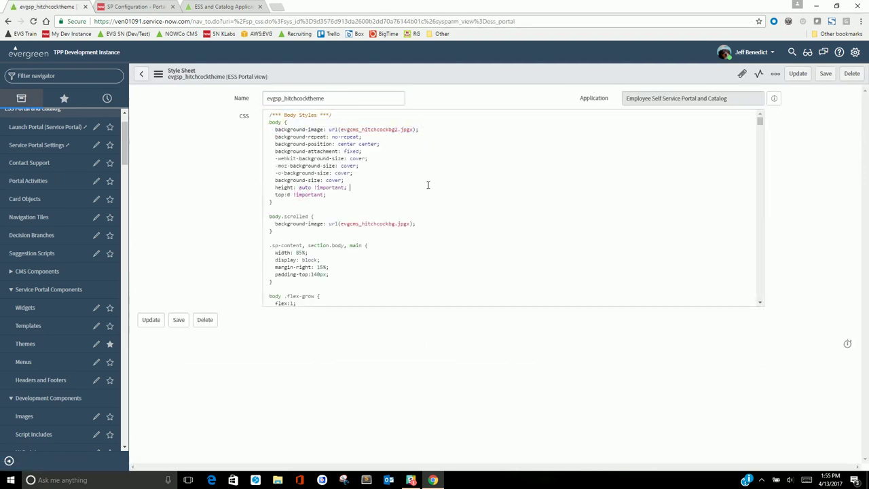
{"action": "left_click_drag", "start_coordinate": [269, 215], "coordinate": [270, 229]}
{"action": "left_click", "coordinate": [269, 217]}
{"action": "left_click", "coordinate": [338, 224]}
{"action": "left_click", "coordinate": [384, 224]}
Step: Go to browserstack.com in a new tab and start an iPhone 7 (iOS 10) Live session
{"action": "left_click", "coordinate": [282, 10]}
{"action": "type", "text": "brow"}
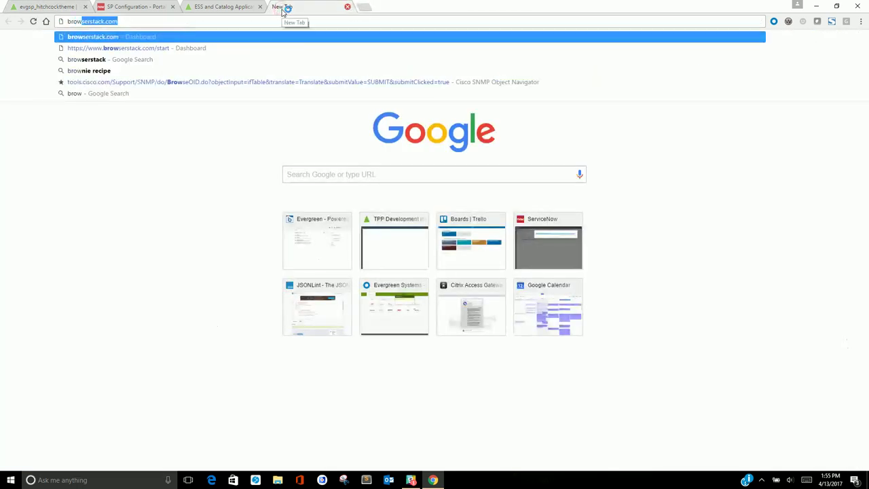
{"action": "key", "text": "Return"}
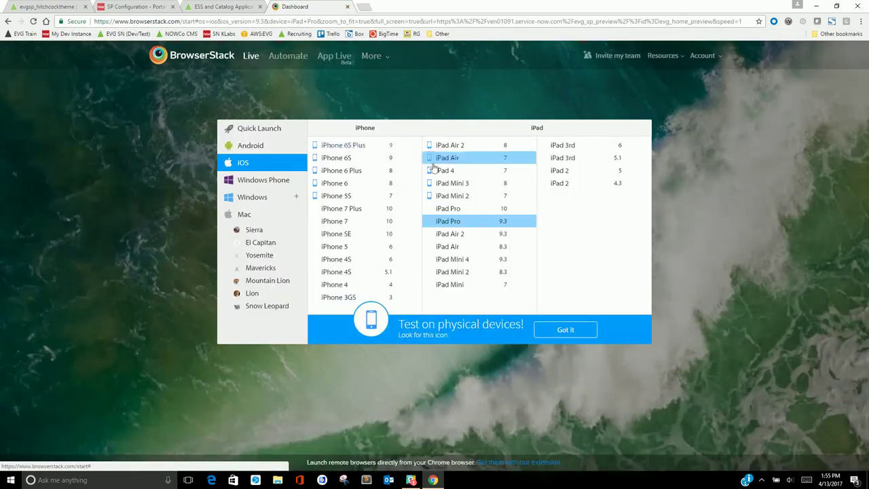
{"action": "left_click", "coordinate": [347, 224]}
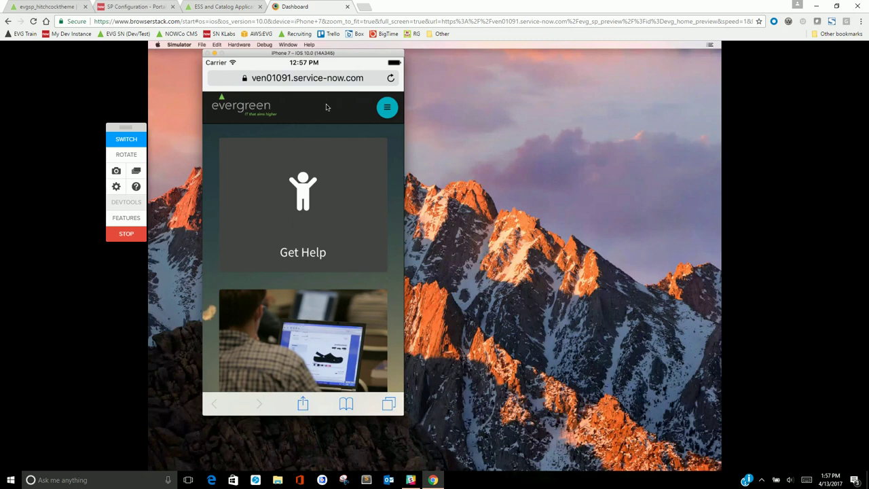
{"action": "scroll", "coordinate": [387, 278], "scroll_direction": "down", "scroll_amount": 2}
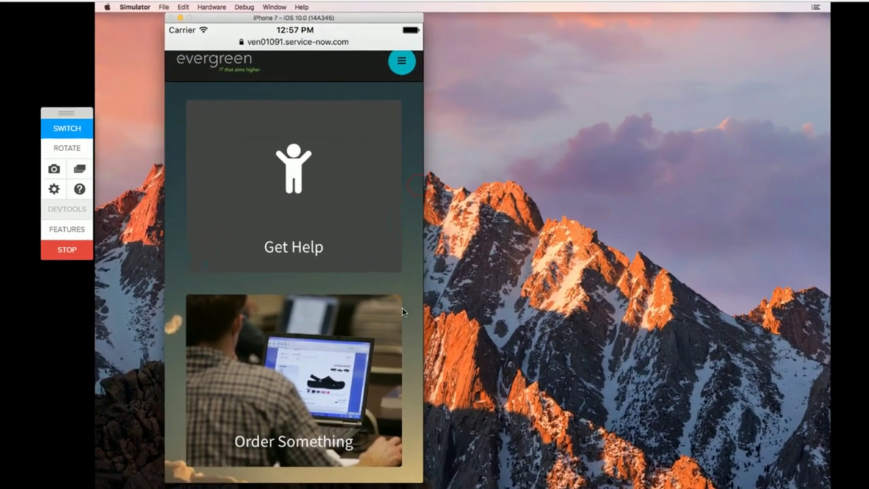
{"action": "scroll", "coordinate": [411, 334], "scroll_direction": "down", "scroll_amount": 10}
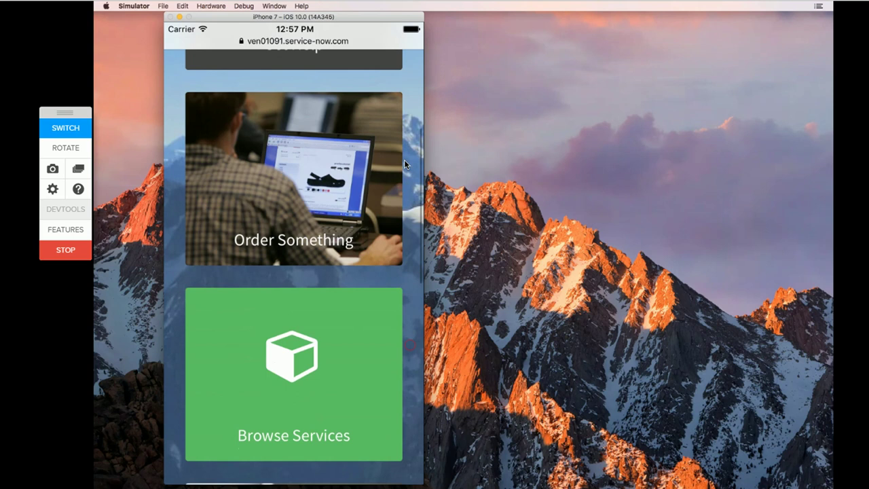
{"action": "scroll", "coordinate": [409, 305], "scroll_direction": "down", "scroll_amount": 5}
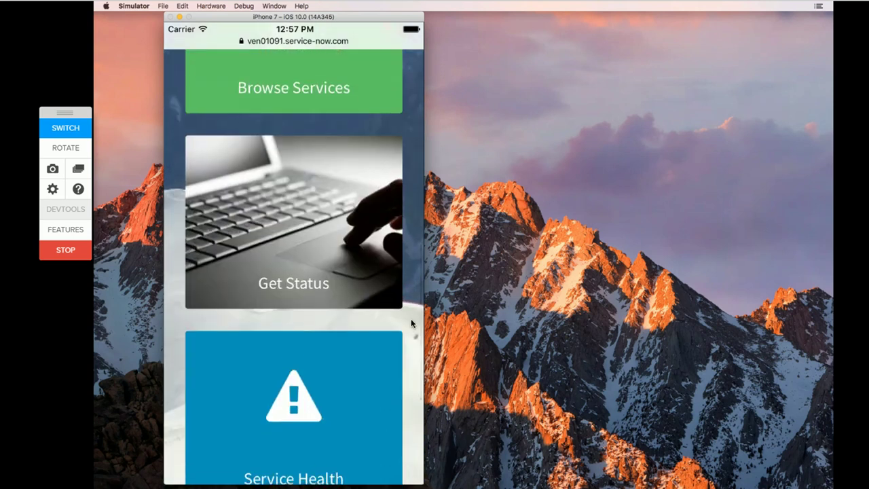
{"action": "scroll", "coordinate": [414, 271], "scroll_direction": "down", "scroll_amount": 5}
{"action": "scroll", "coordinate": [404, 305], "scroll_direction": "down", "scroll_amount": 3}
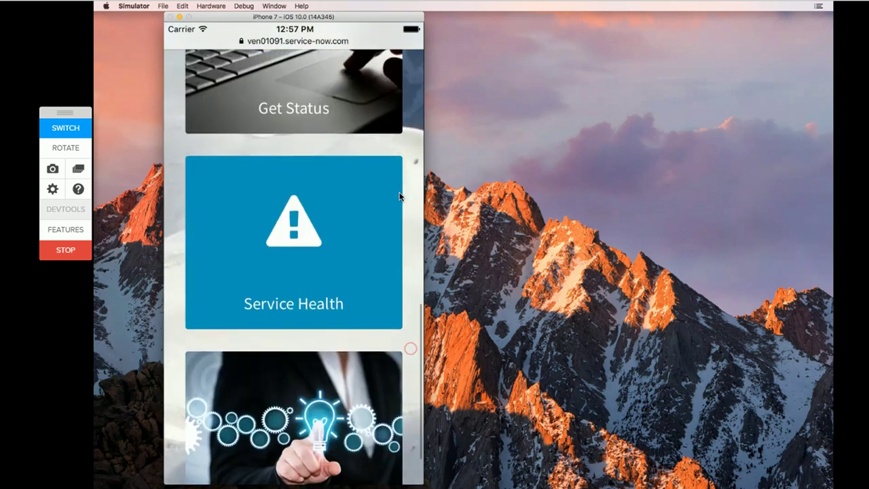
{"action": "scroll", "coordinate": [404, 246], "scroll_direction": "up", "scroll_amount": 5}
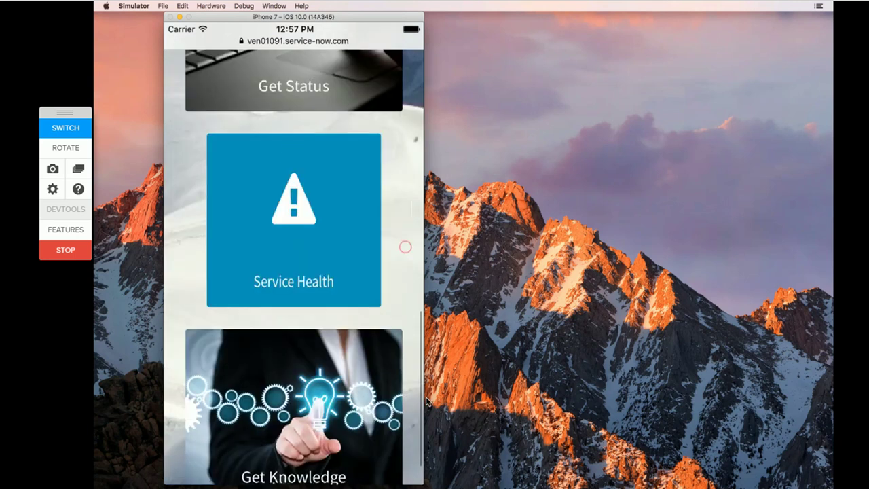
{"action": "scroll", "coordinate": [413, 271], "scroll_direction": "up", "scroll_amount": 4}
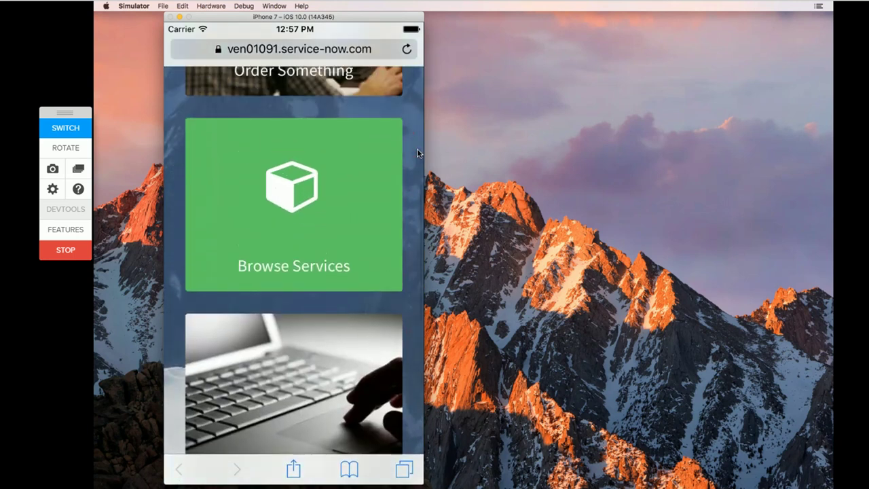
{"action": "scroll", "coordinate": [415, 255], "scroll_direction": "up", "scroll_amount": 3}
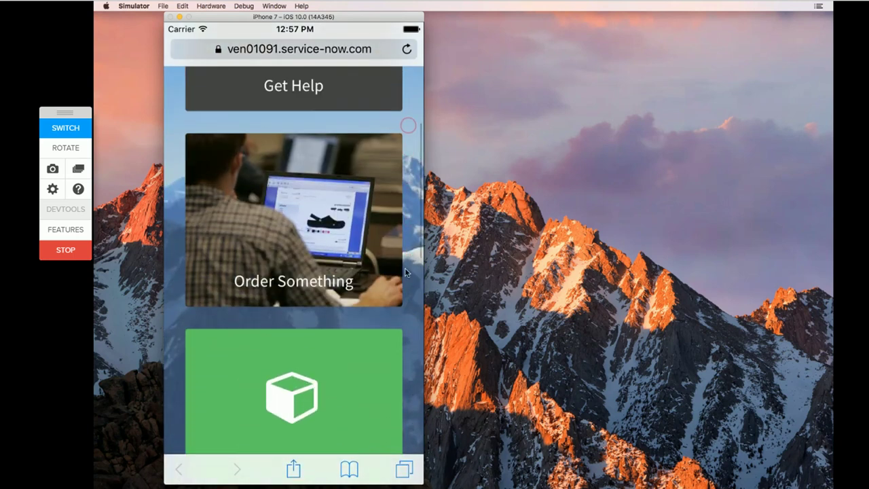
{"action": "scroll", "coordinate": [399, 110], "scroll_direction": "up", "scroll_amount": 4}
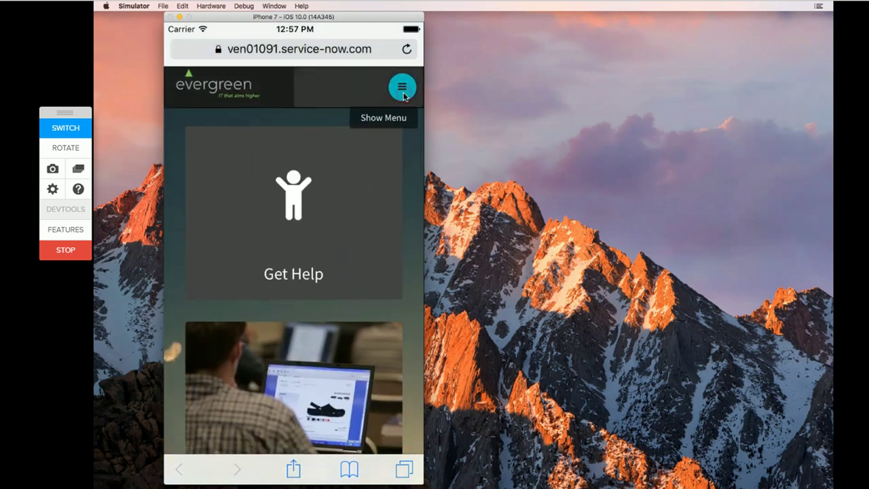
Step: On the simulated iPhone, reach the Service Catalog through the menu's Order Something page
{"action": "left_click", "coordinate": [403, 93]}
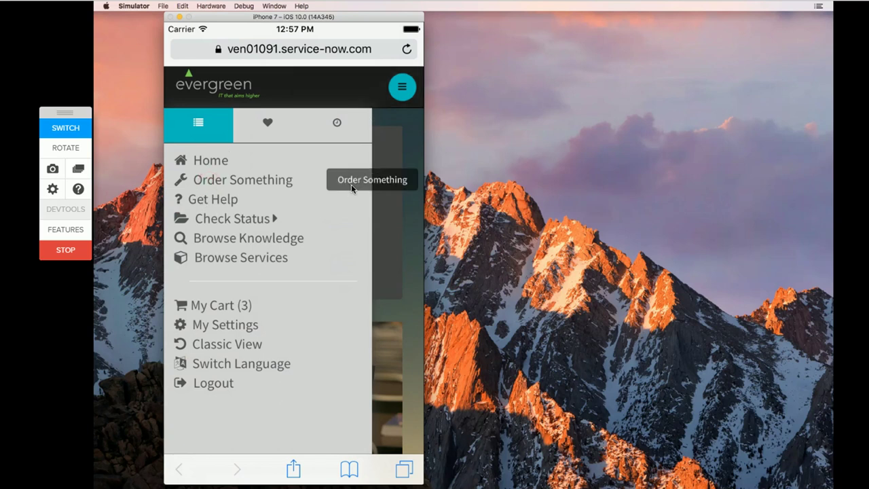
{"action": "left_click", "coordinate": [238, 181]}
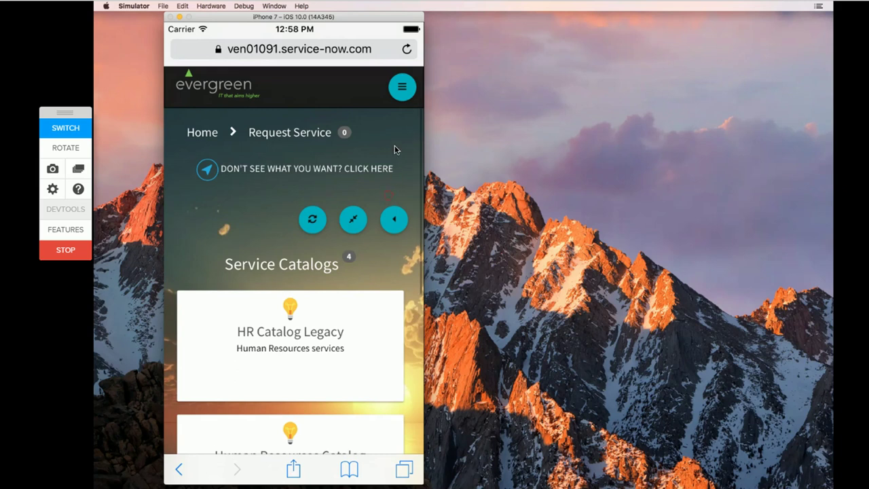
{"action": "scroll", "coordinate": [395, 150], "scroll_direction": "down", "scroll_amount": 3}
{"action": "scroll", "coordinate": [408, 250], "scroll_direction": "down", "scroll_amount": 3}
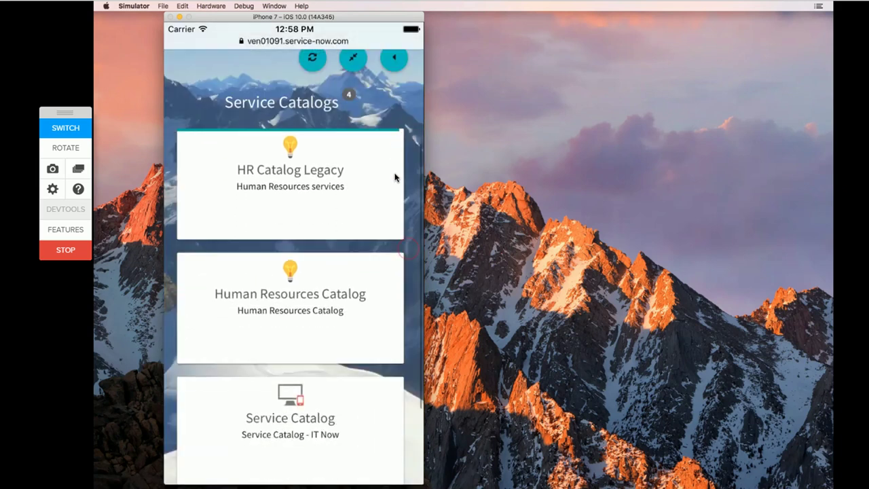
{"action": "left_click", "coordinate": [332, 415]}
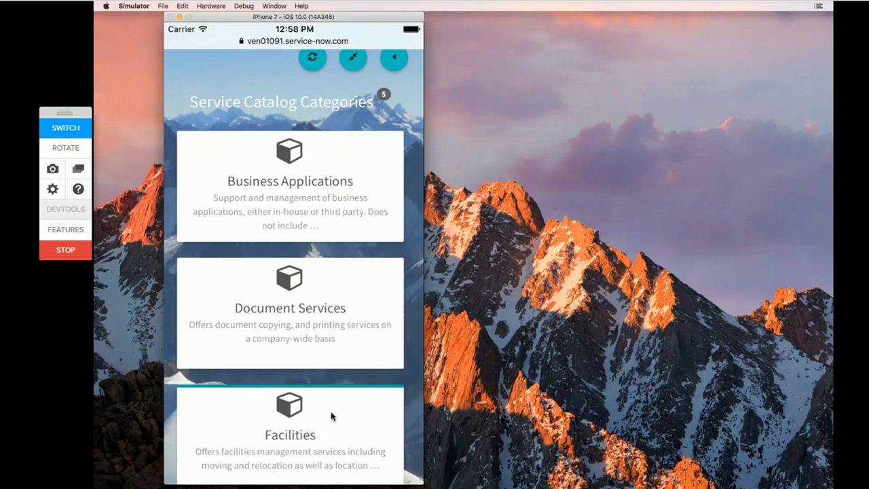
Step: Open Business Applications and the Request Access to SAP Financials item, priced $50 monthly
{"action": "left_click", "coordinate": [296, 178]}
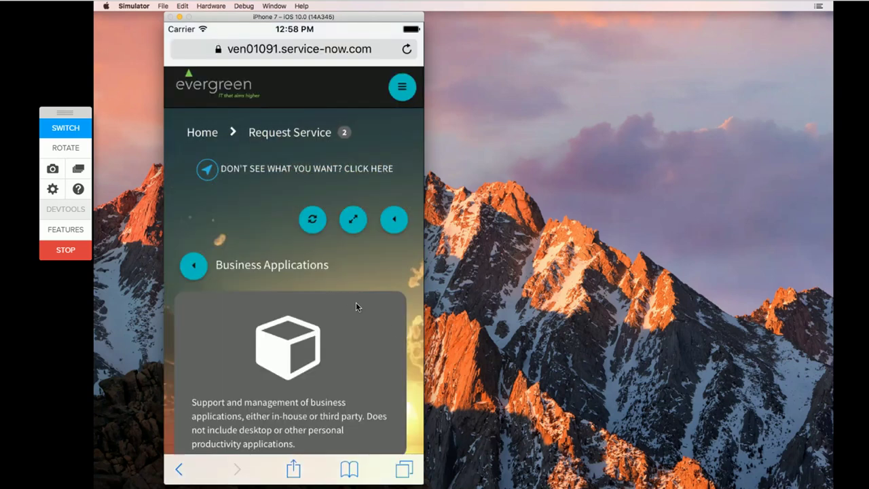
{"action": "scroll", "coordinate": [401, 244], "scroll_direction": "down", "scroll_amount": 5}
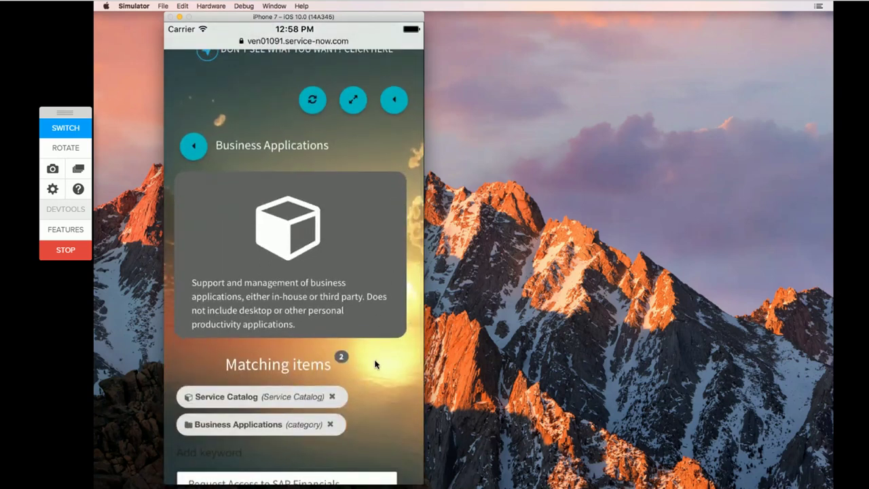
{"action": "left_click_drag", "start_coordinate": [375, 361], "coordinate": [377, 250]}
{"action": "scroll", "coordinate": [378, 250], "scroll_direction": "down", "scroll_amount": 2}
{"action": "left_click", "coordinate": [251, 333]}
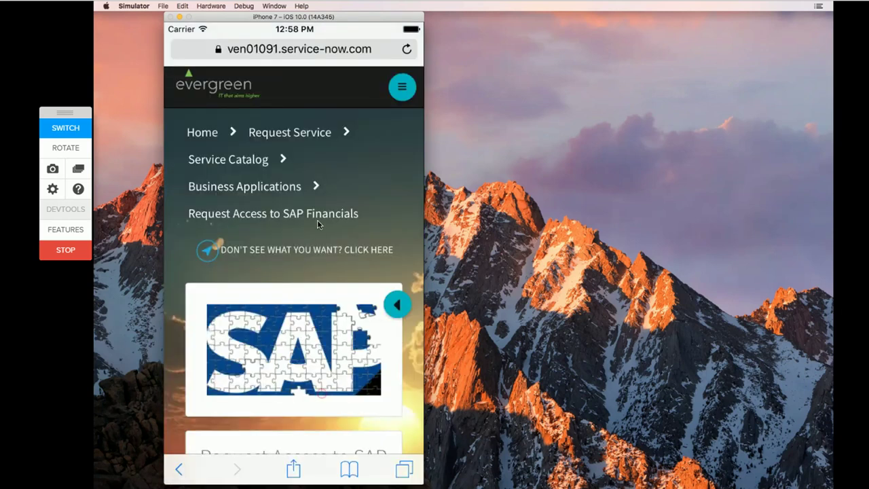
{"action": "scroll", "coordinate": [304, 323], "scroll_direction": "down", "scroll_amount": 4}
{"action": "scroll", "coordinate": [303, 323], "scroll_direction": "down", "scroll_amount": 4}
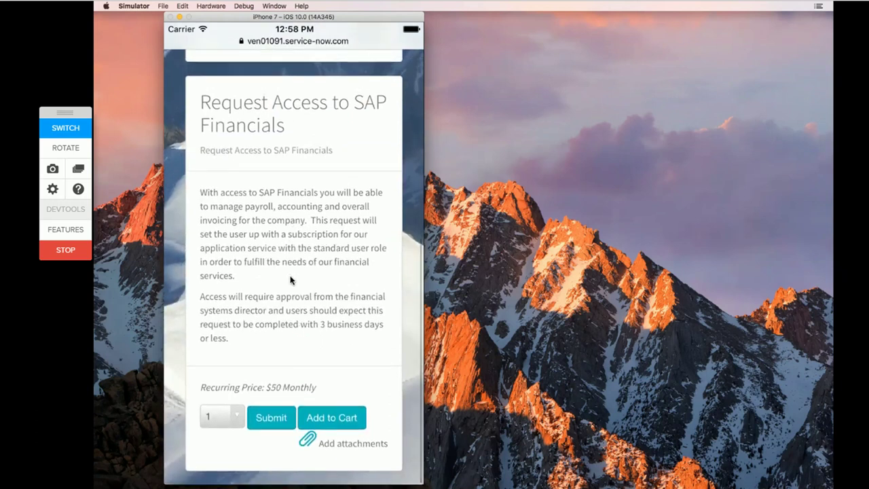